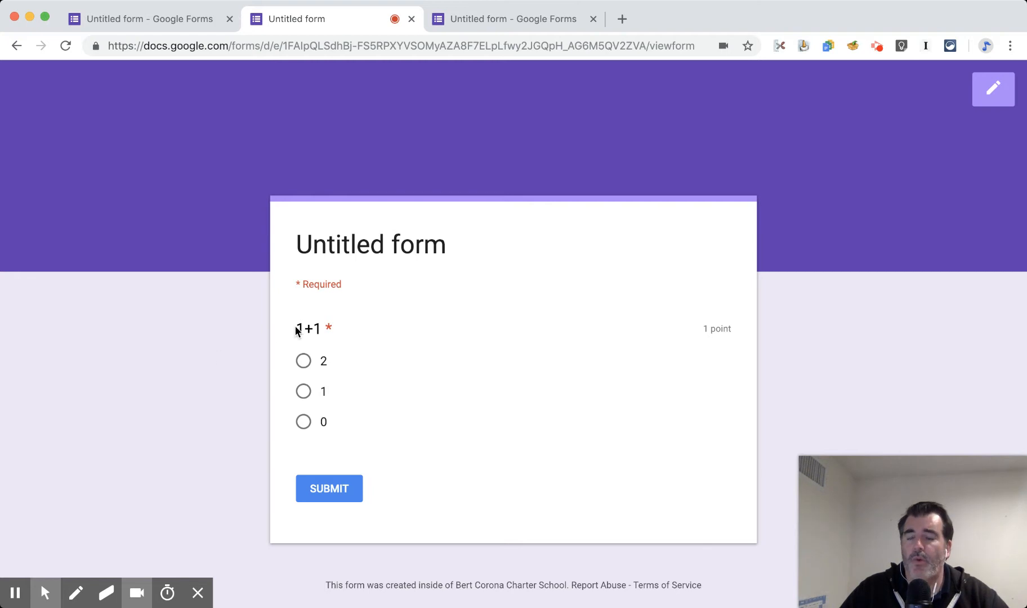
# Submit the sample quiz with answer 2 for 1+1, check the score and correct-answer feedback, and close the score page
pyautogui.click(304, 362)
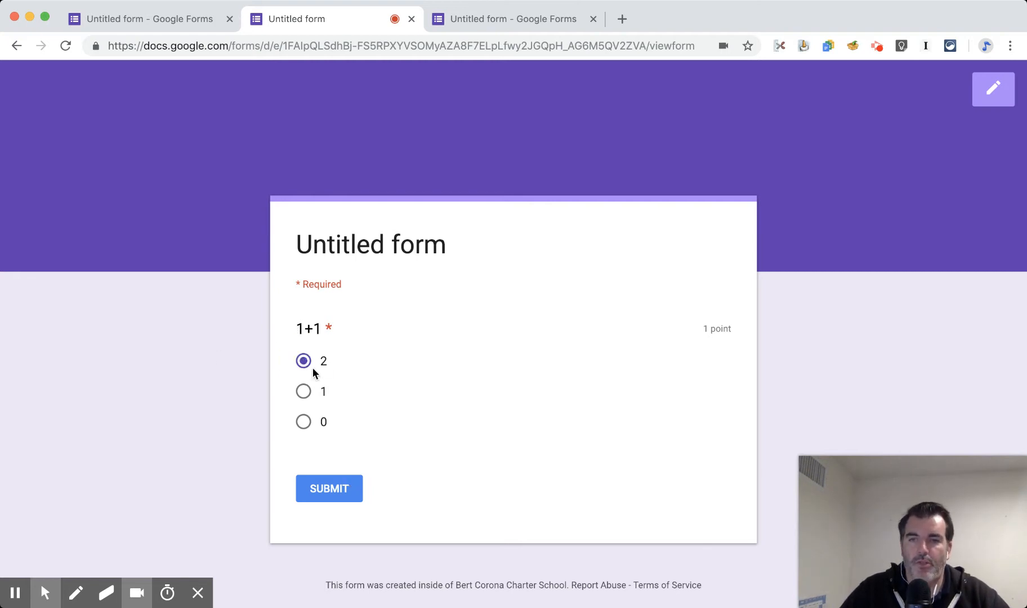
pyautogui.click(341, 489)
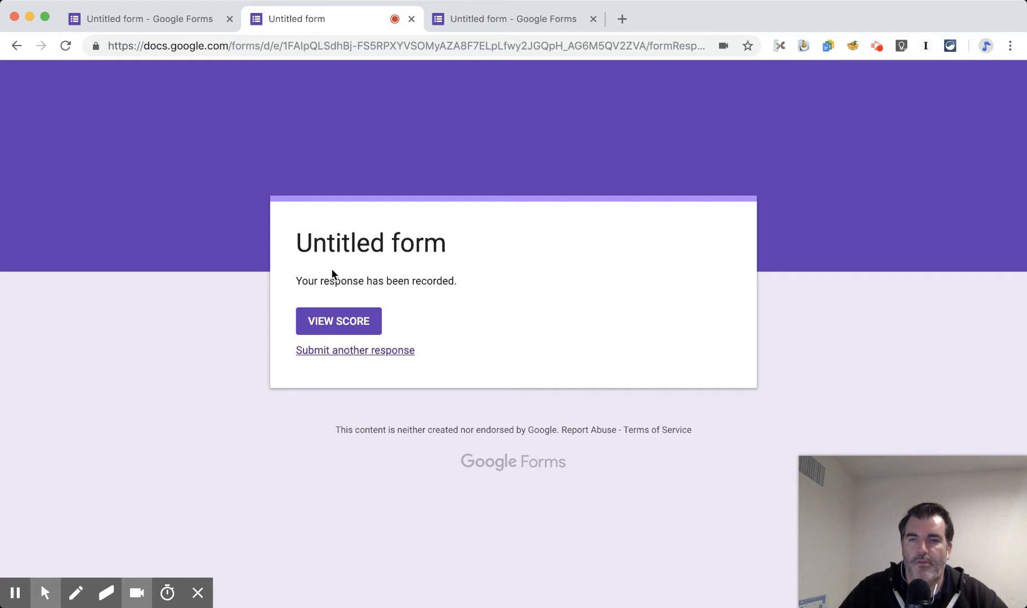
pyautogui.click(336, 329)
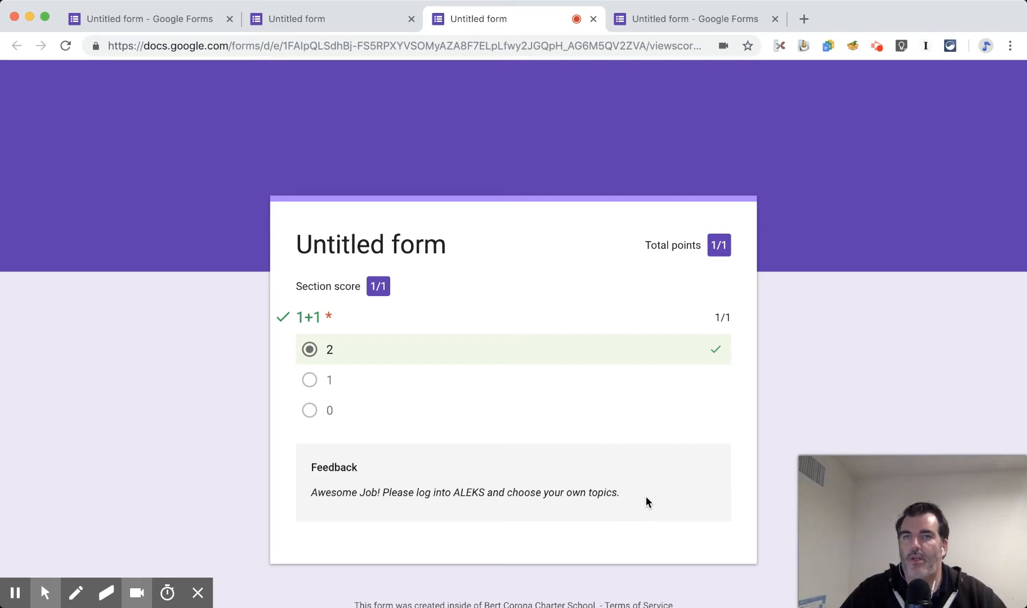
pyautogui.moveTo(644, 499); pyautogui.dragTo(270, 482)
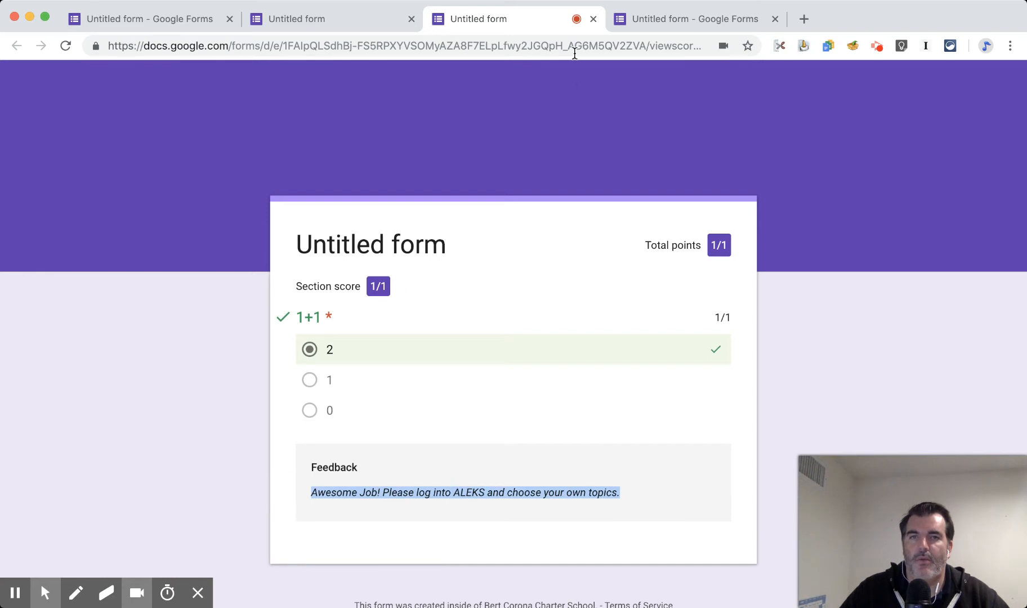
pyautogui.click(593, 19)
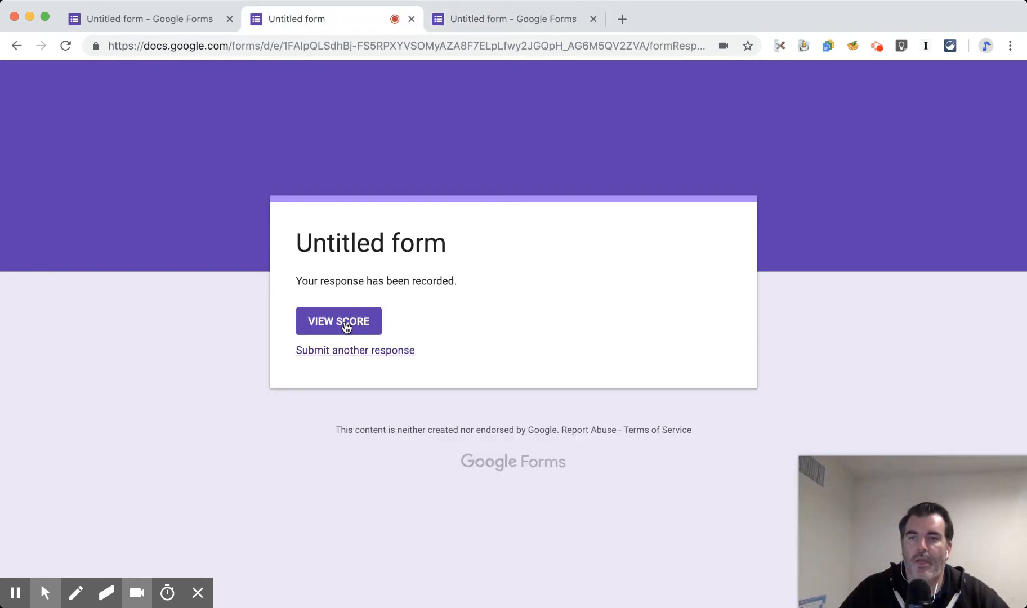
# Submit another response to the sample quiz with answer 0, check the score and incorrect-answer feedback, and close the score page
pyautogui.click(369, 351)
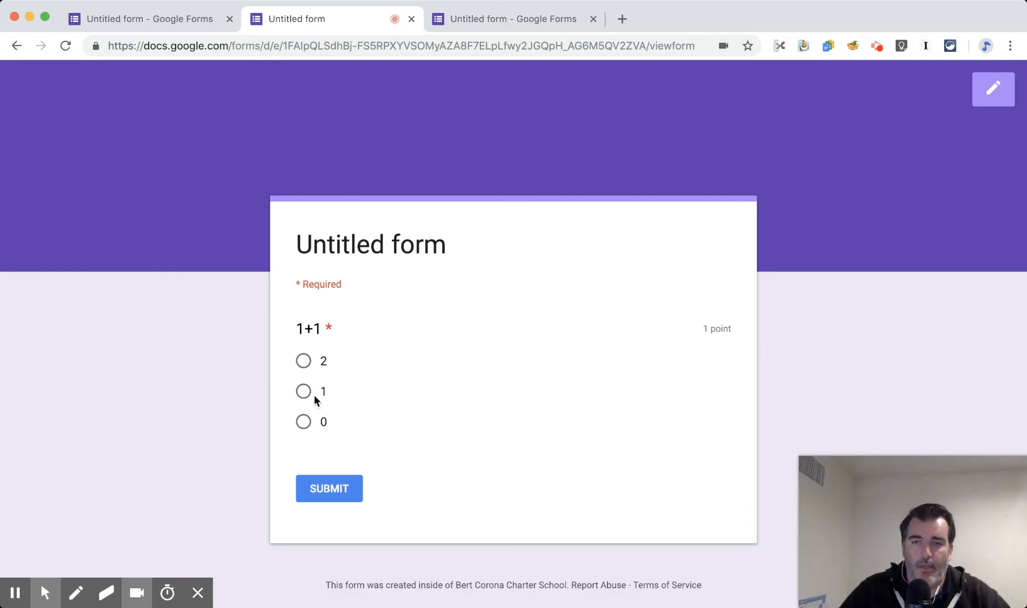
pyautogui.click(305, 422)
pyautogui.click(344, 483)
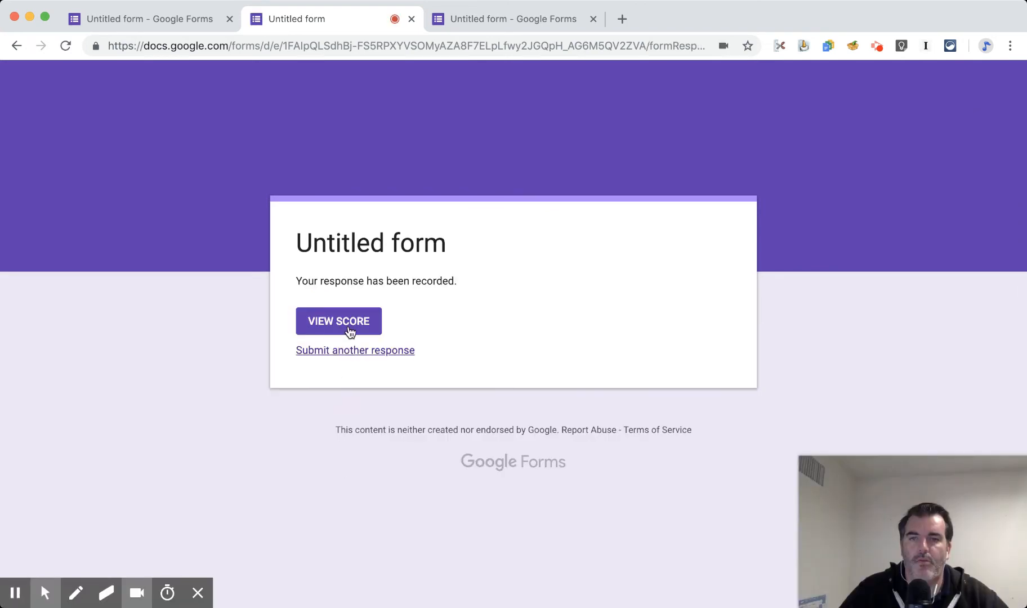
pyautogui.click(348, 327)
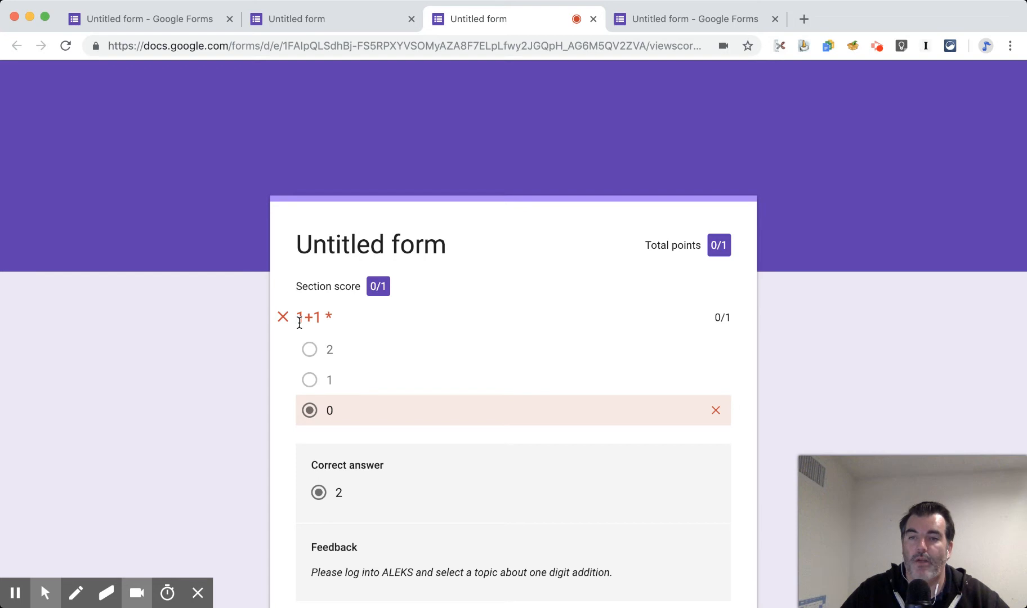
pyautogui.scroll(-3, 298, 322)
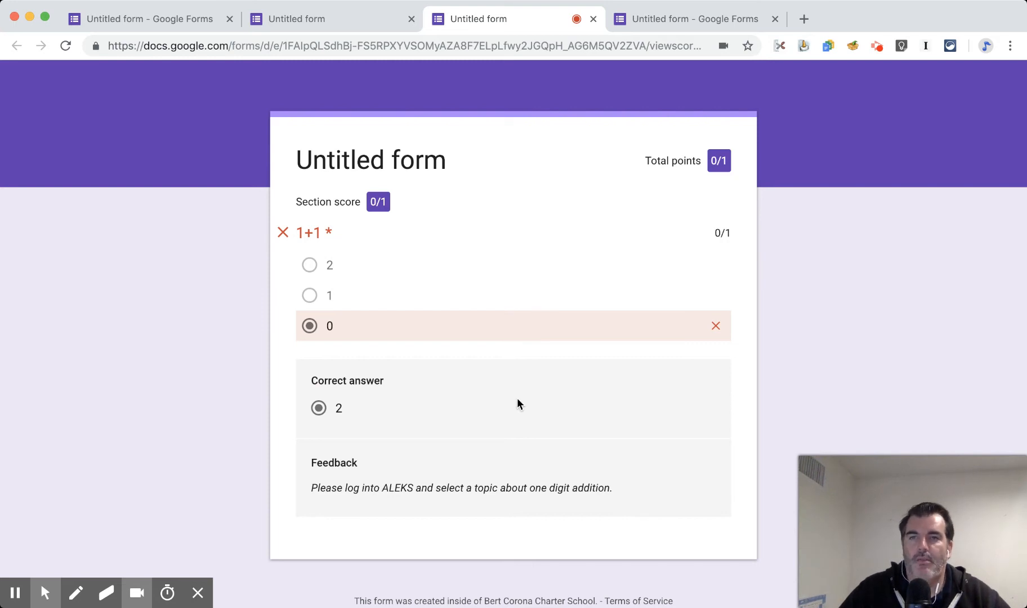
pyautogui.click(592, 19)
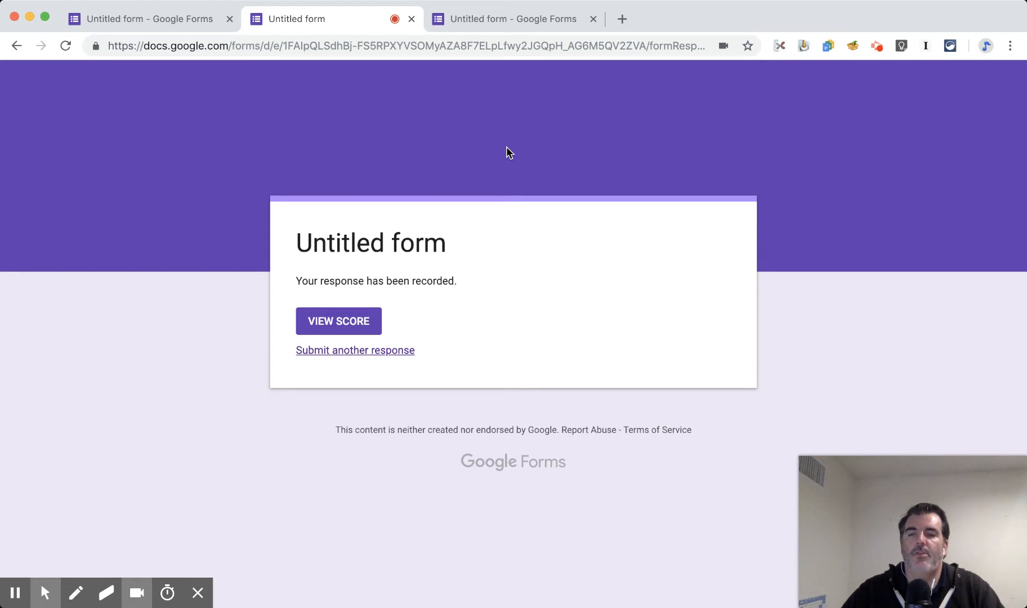
# In the blank form's editor, title the question "1+1" and give it the options 2, 1 and 0, using all suggested options
pyautogui.click(519, 23)
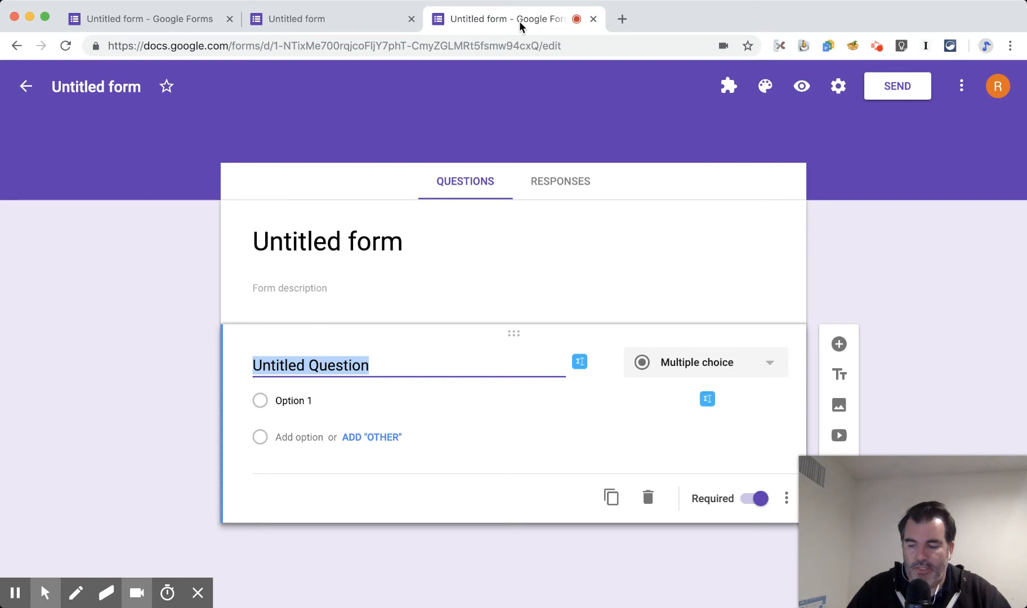
pyautogui.write('1+1')
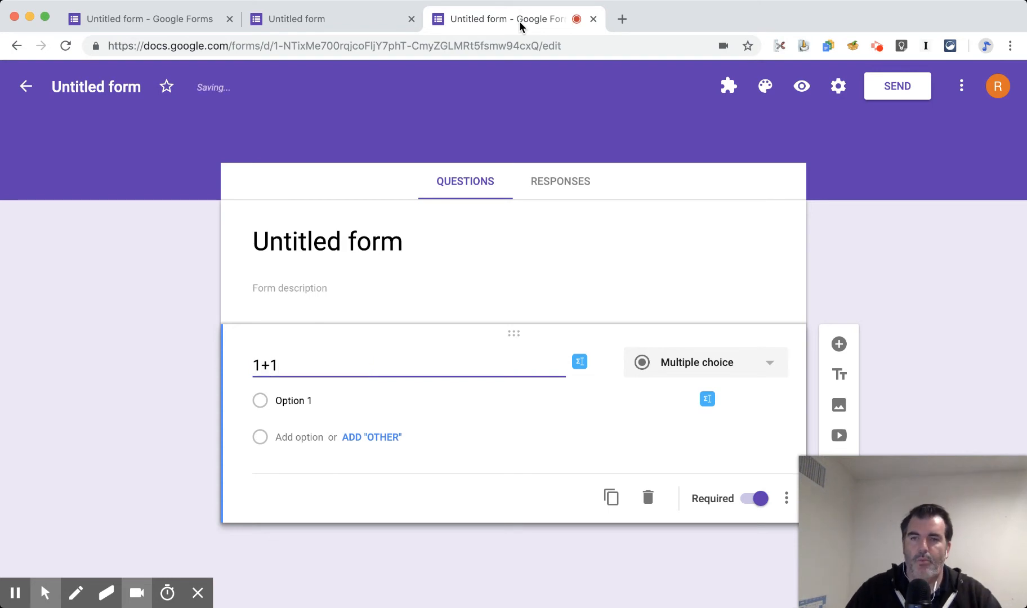
pyautogui.click(330, 393)
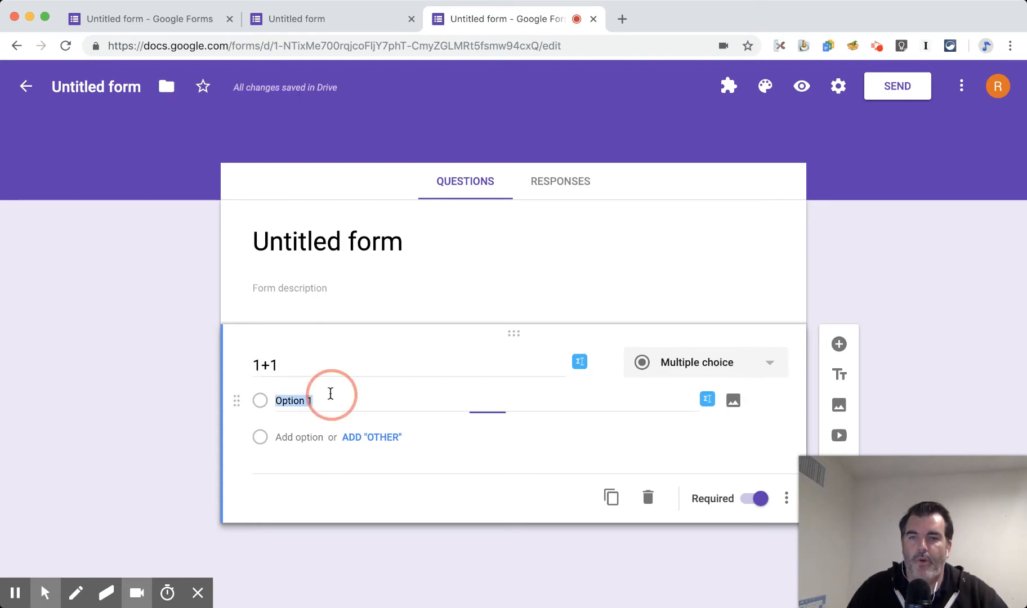
pyautogui.write('2')
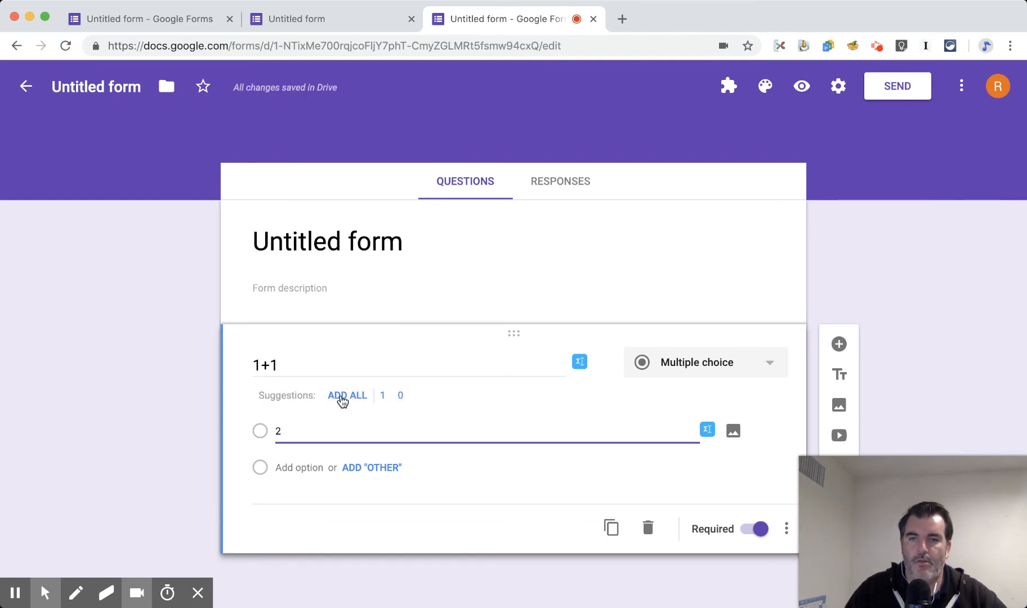
pyautogui.click(342, 397)
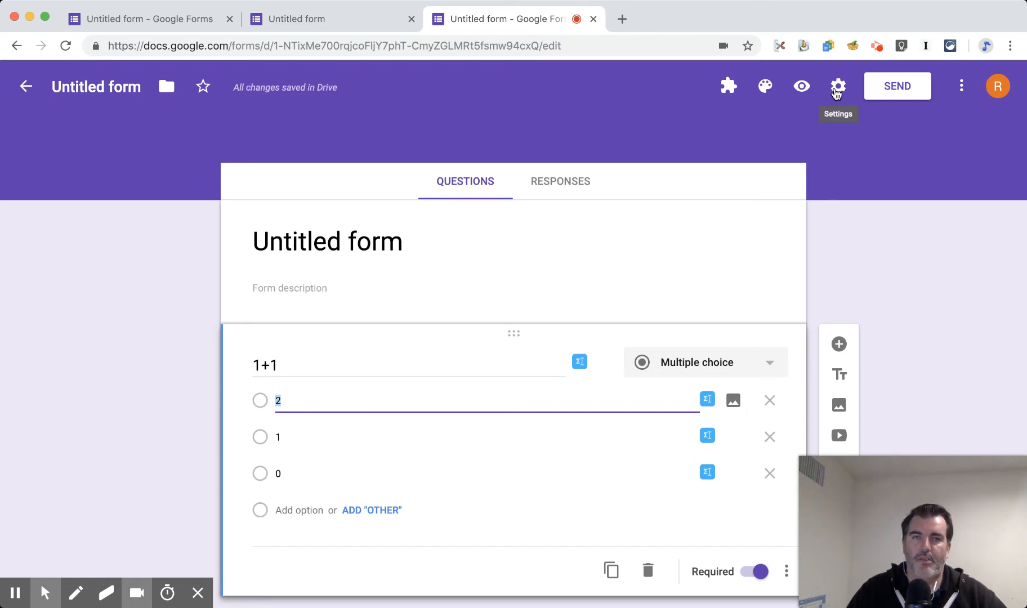
# Turn the form into a quiz in its settings and save the change
pyautogui.click(837, 90)
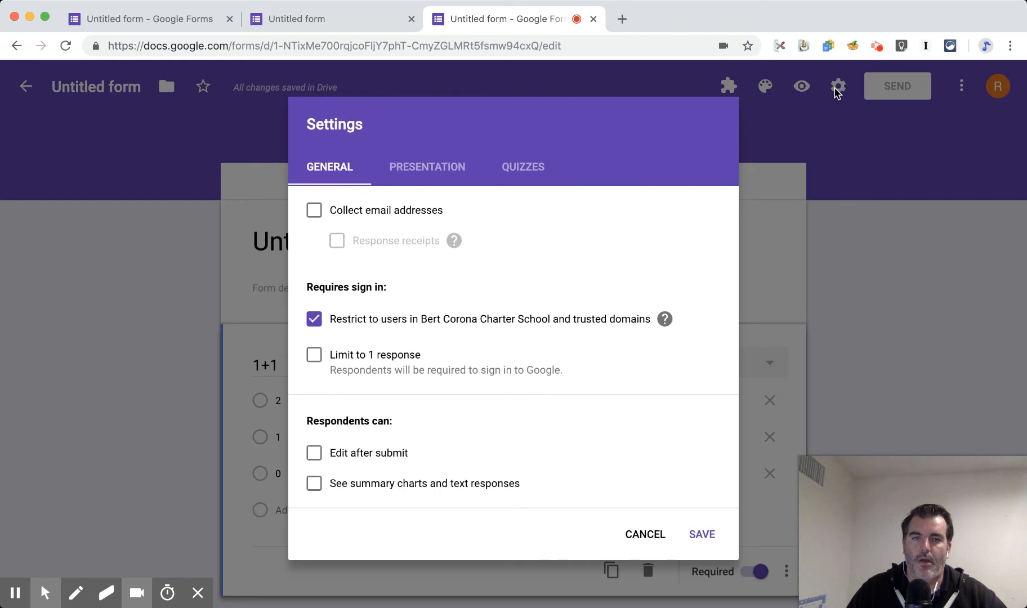
pyautogui.click(532, 164)
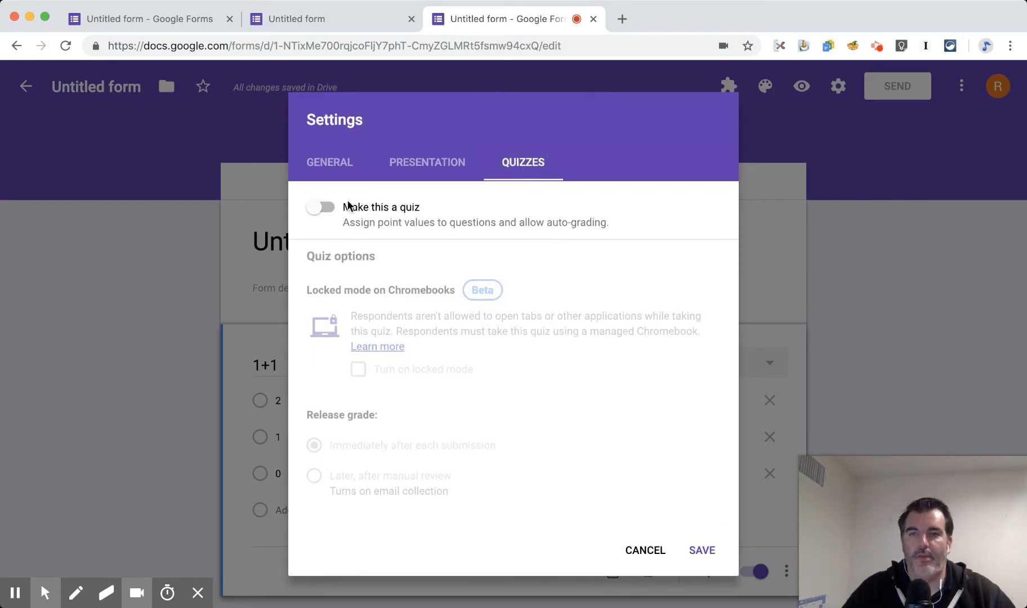
pyautogui.click(332, 208)
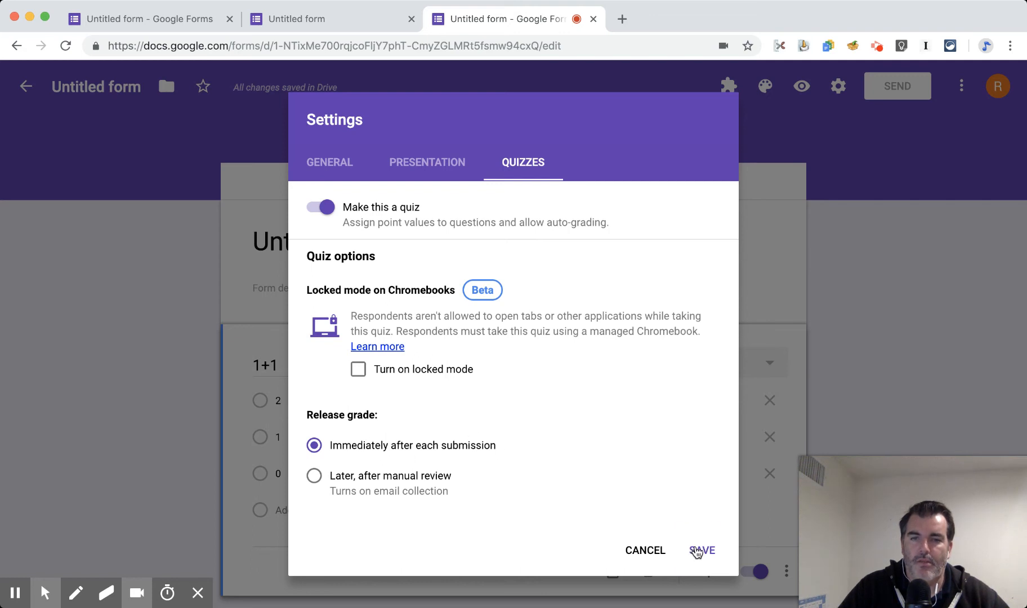
pyautogui.click(697, 552)
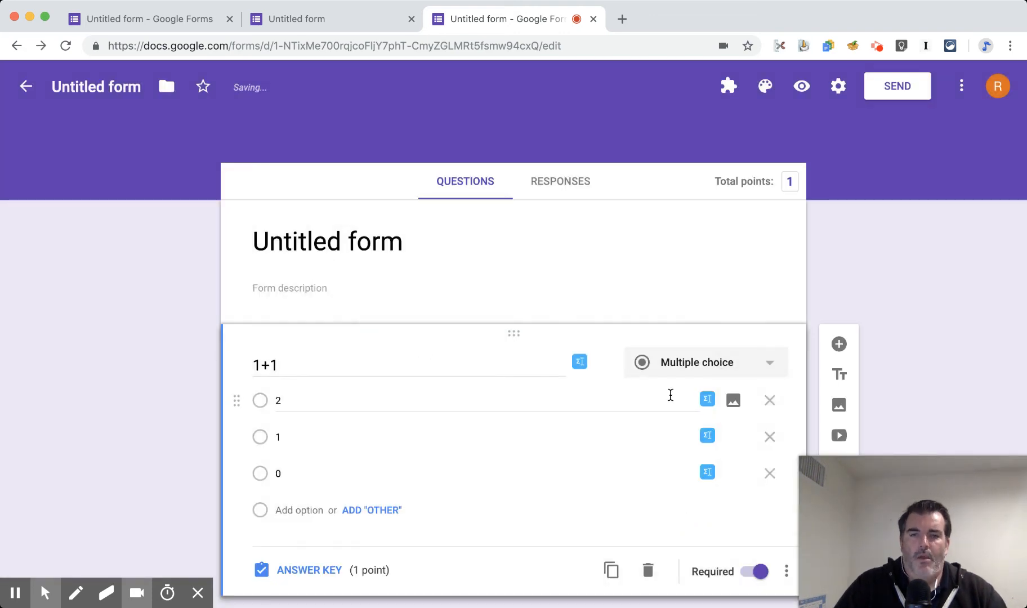
# Mark 2 as the correct answer in the answer key of the 1+1 question
pyautogui.scroll(-1, 670, 395)
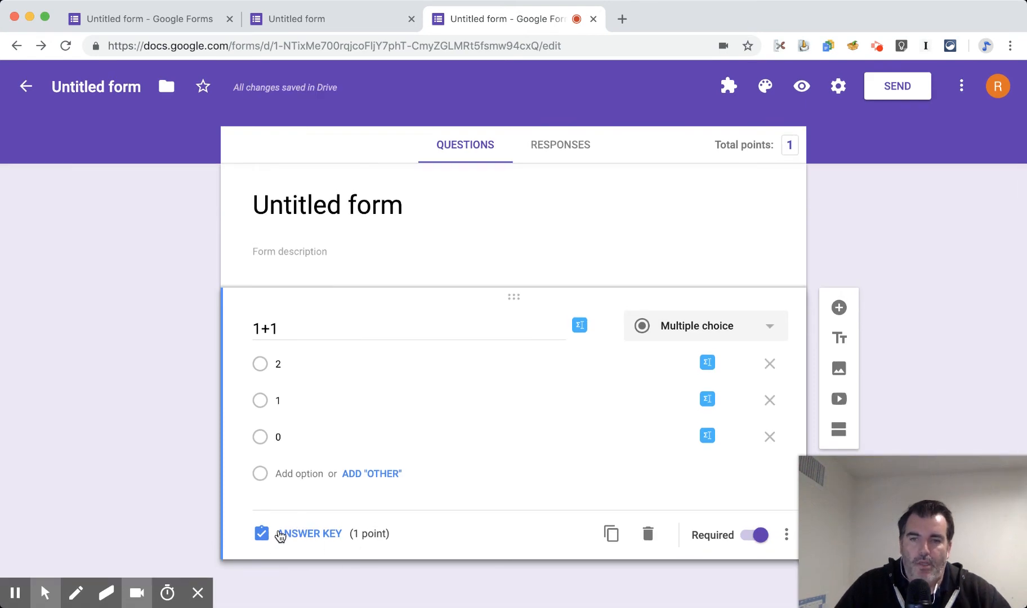
pyautogui.click(306, 534)
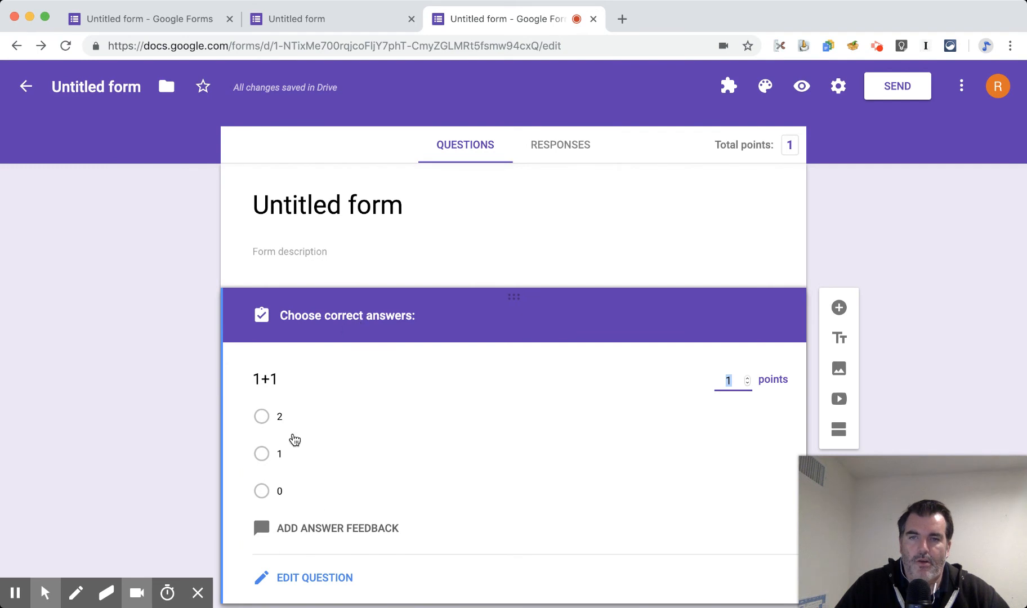
pyautogui.click(265, 417)
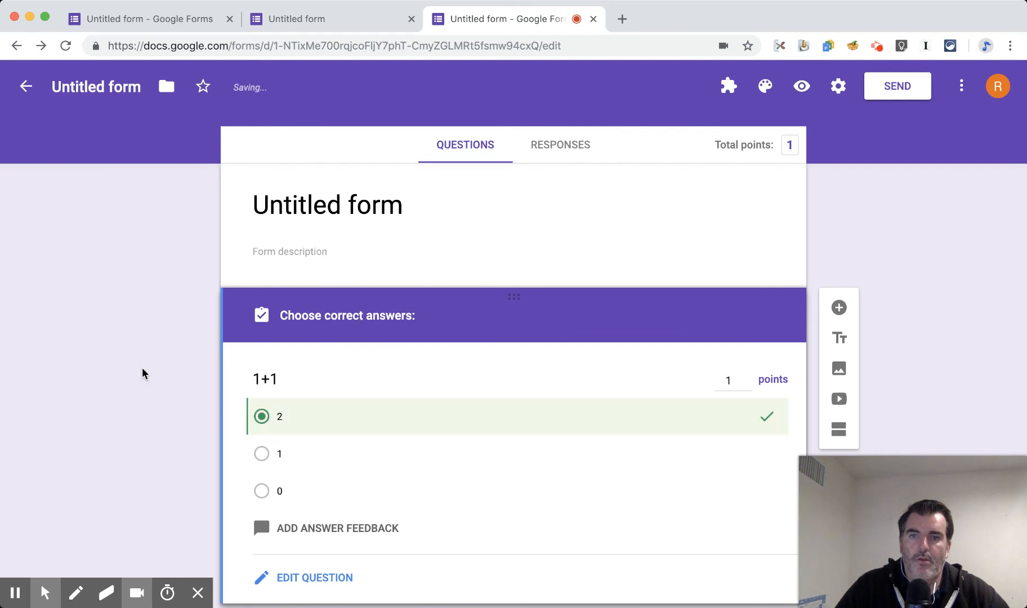
# Enter the answer feedback "Please log into ALEKS and work on one digit addition." for incorrect answers to the 1+1 question
pyautogui.scroll(-1, 147, 380)
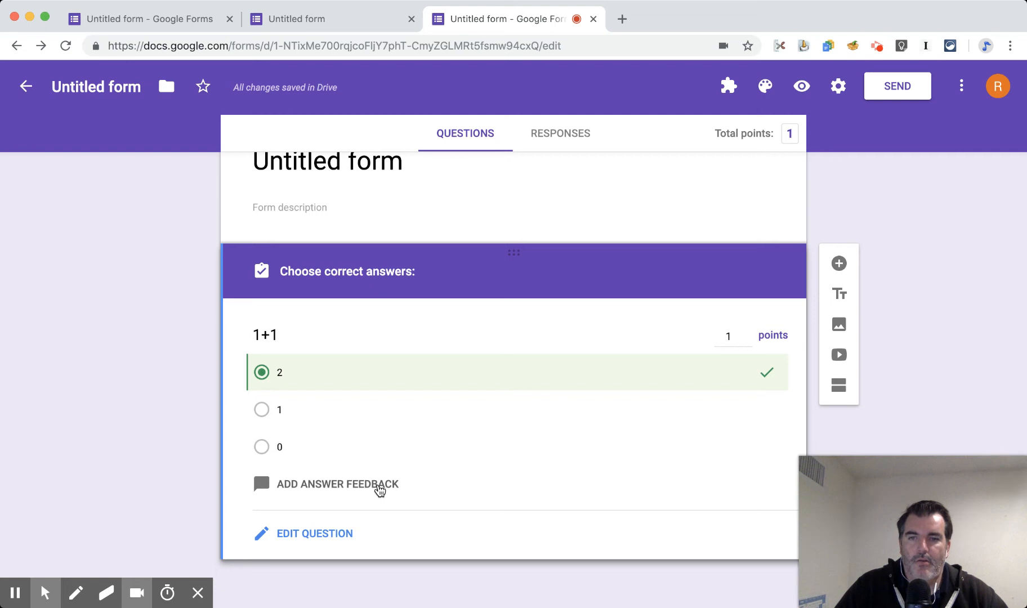
pyautogui.click(380, 486)
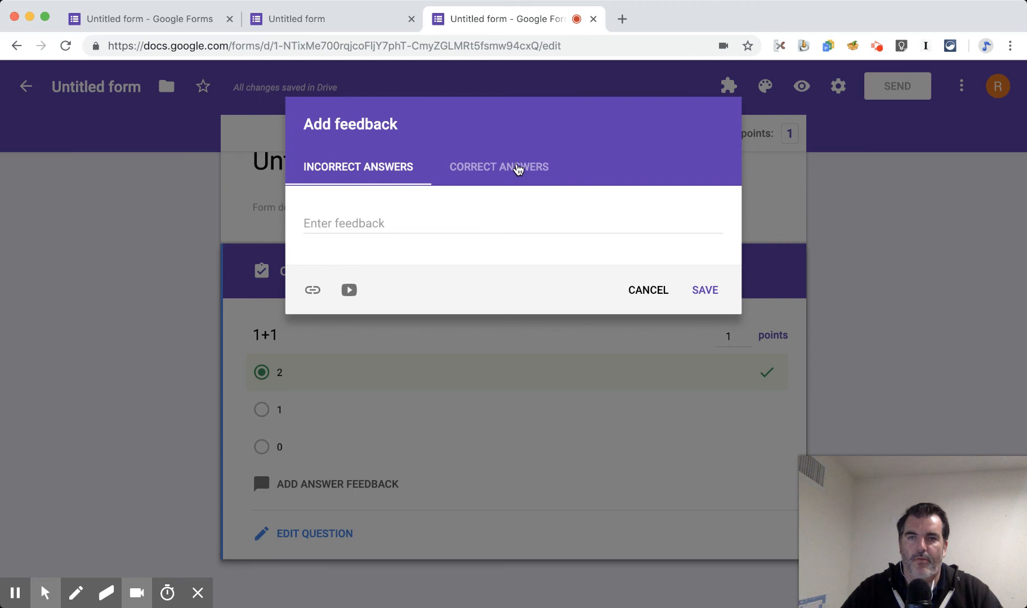
pyautogui.click(359, 225)
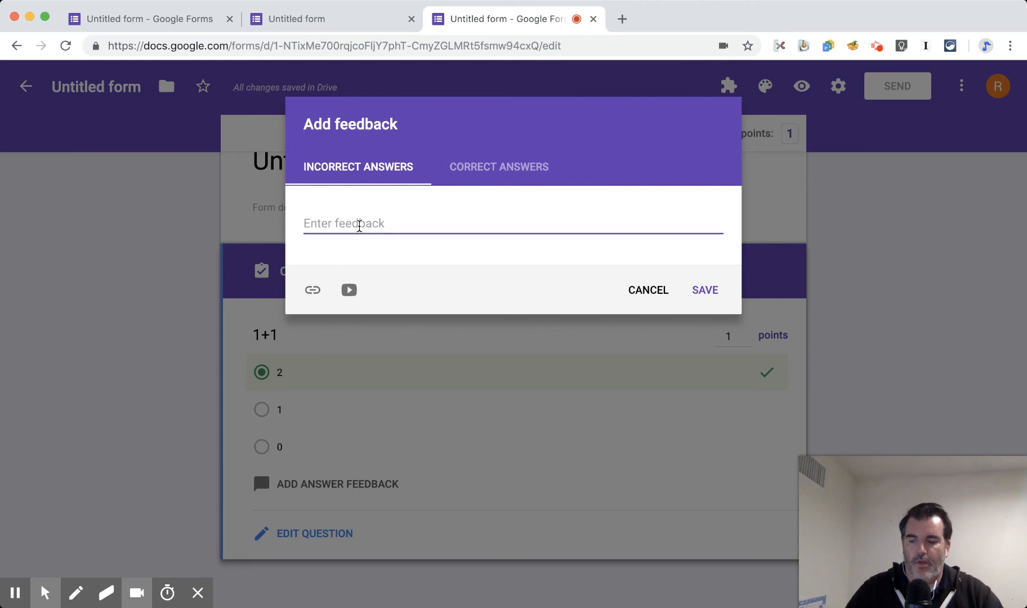
pyautogui.write('Please log')
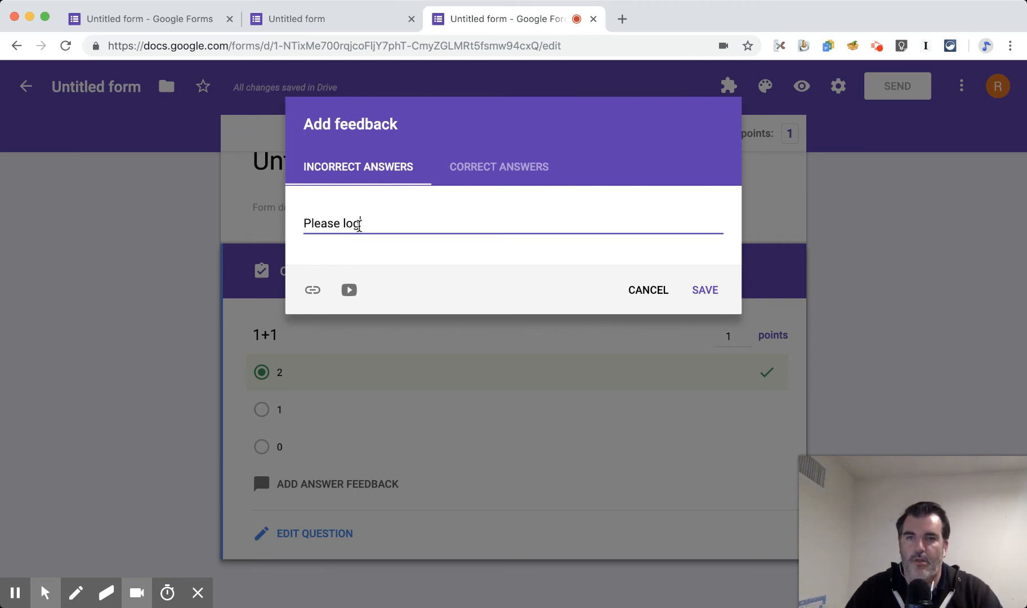
pyautogui.write(' into ALEKS and w')
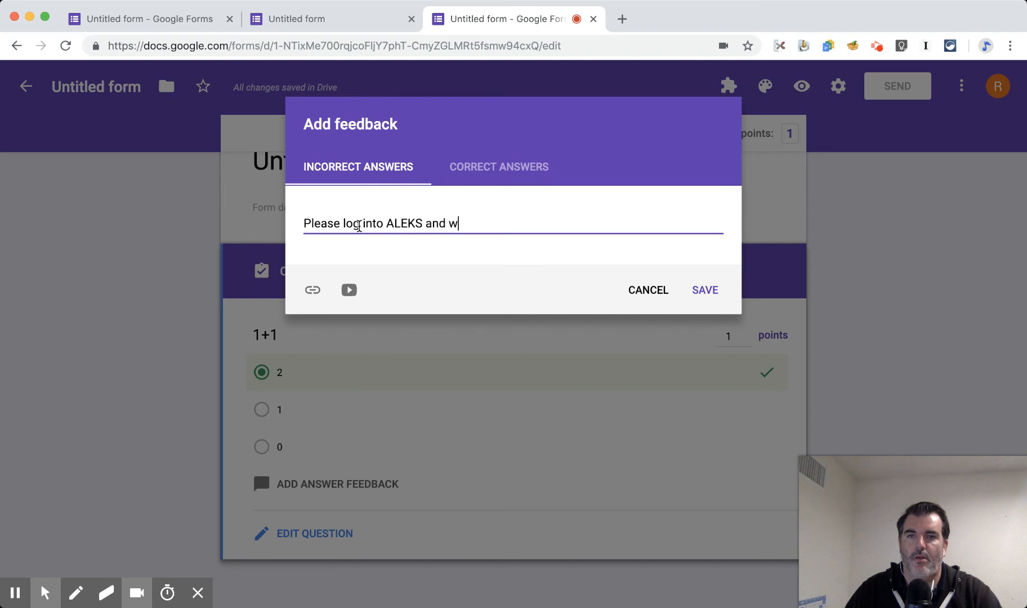
pyautogui.write('ork on one dig')
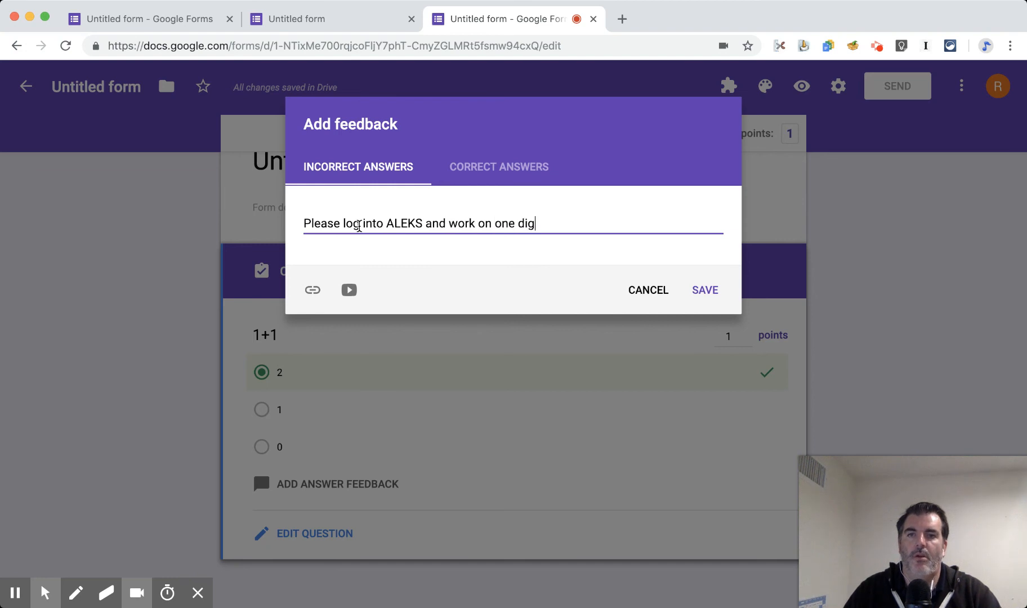
pyautogui.write('itiadditiona.')
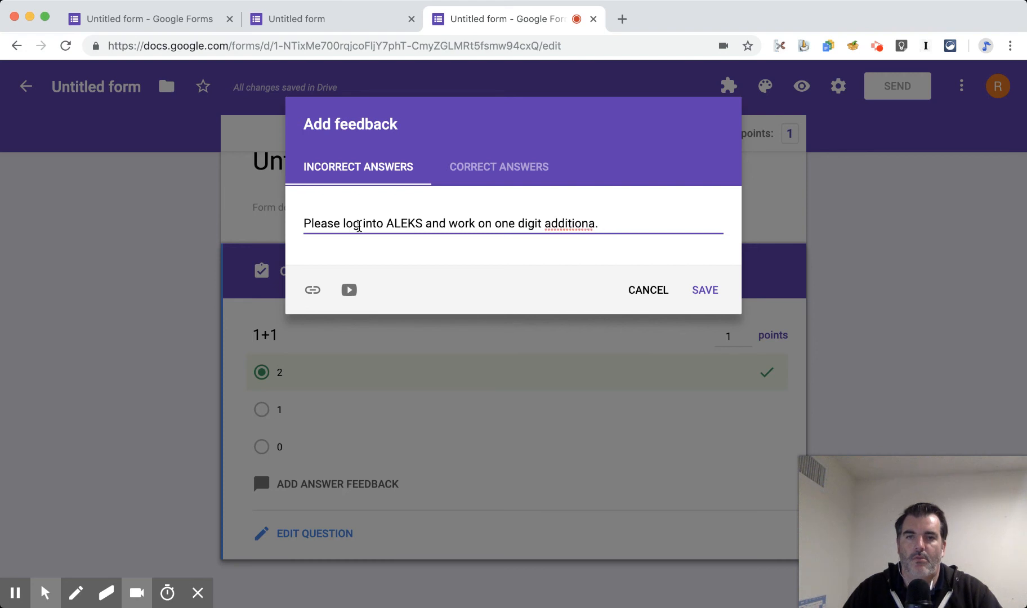
pyautogui.press('BackSpace')
pyautogui.press('BackSpace')
pyautogui.press('BackSpace')
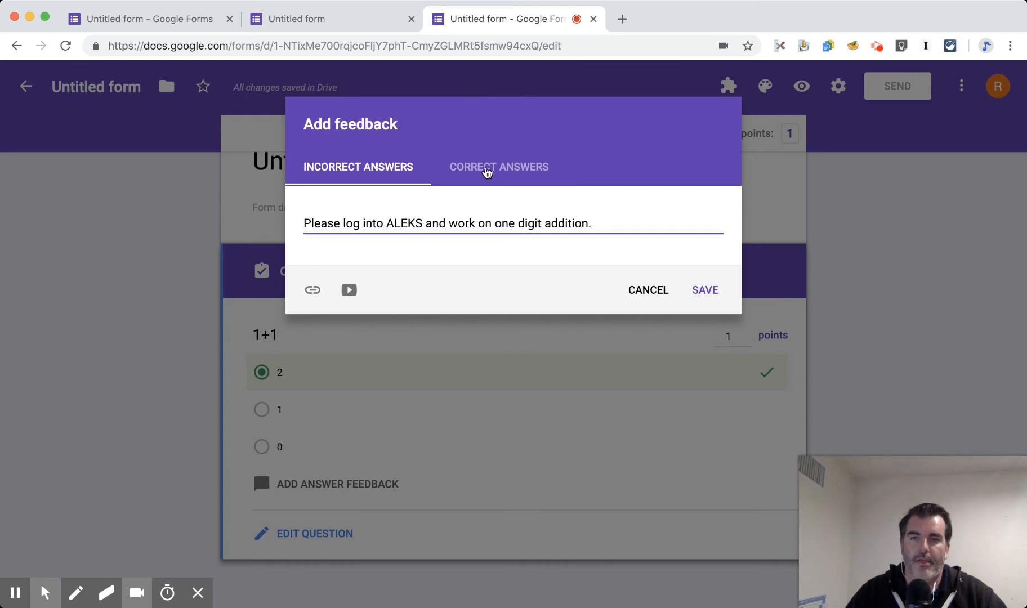
# Enter "Good job! You may work on anything you want in ALEKS." as feedback for correct answers and save the feedback
pyautogui.click(487, 172)
pyautogui.click(414, 219)
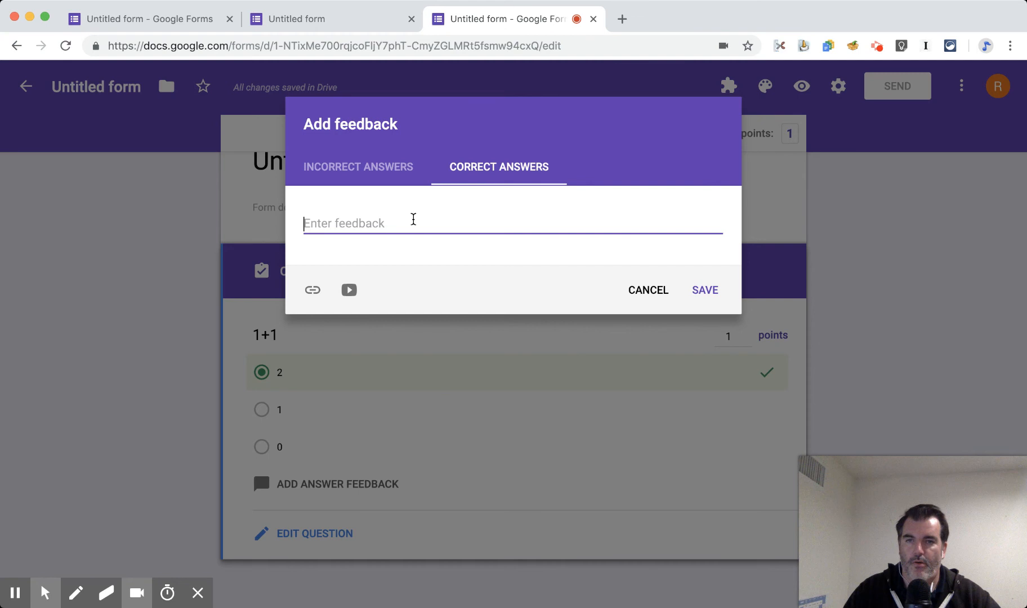
pyautogui.write('Good jon')
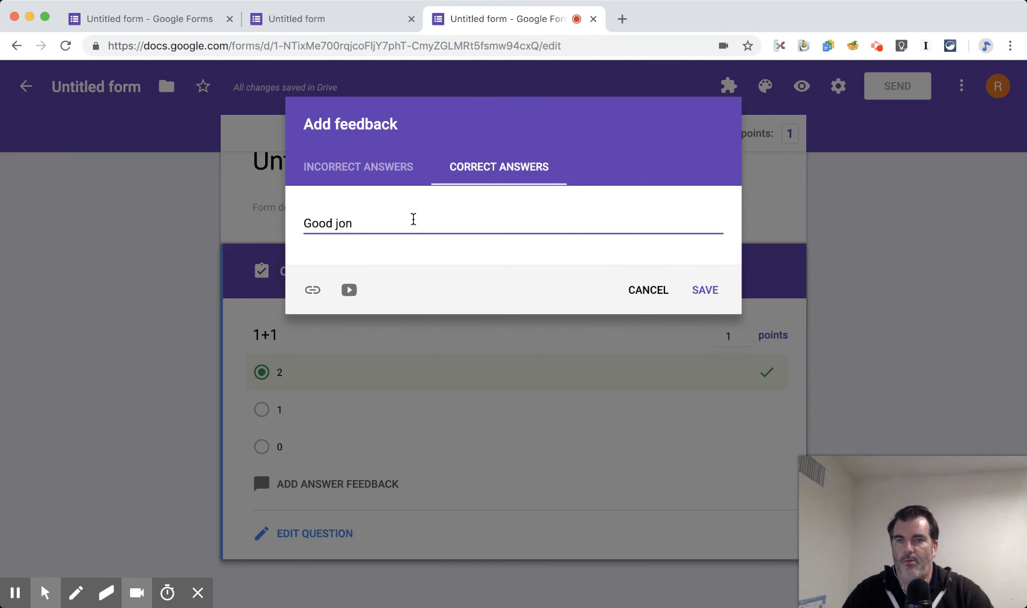
pyautogui.press('BackSpace')
pyautogui.write('b! You')
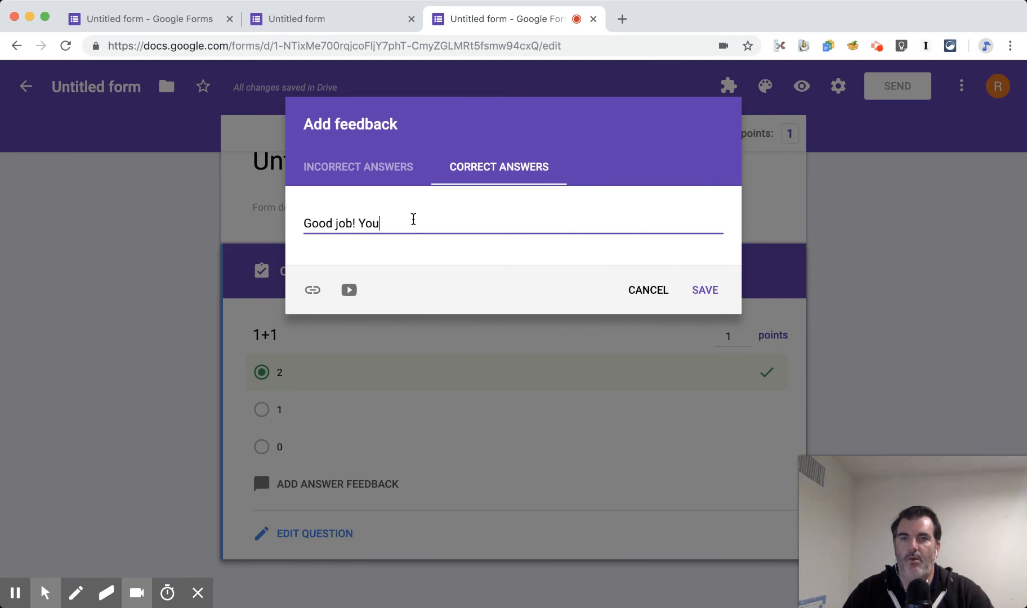
pyautogui.write(' may work on anything')
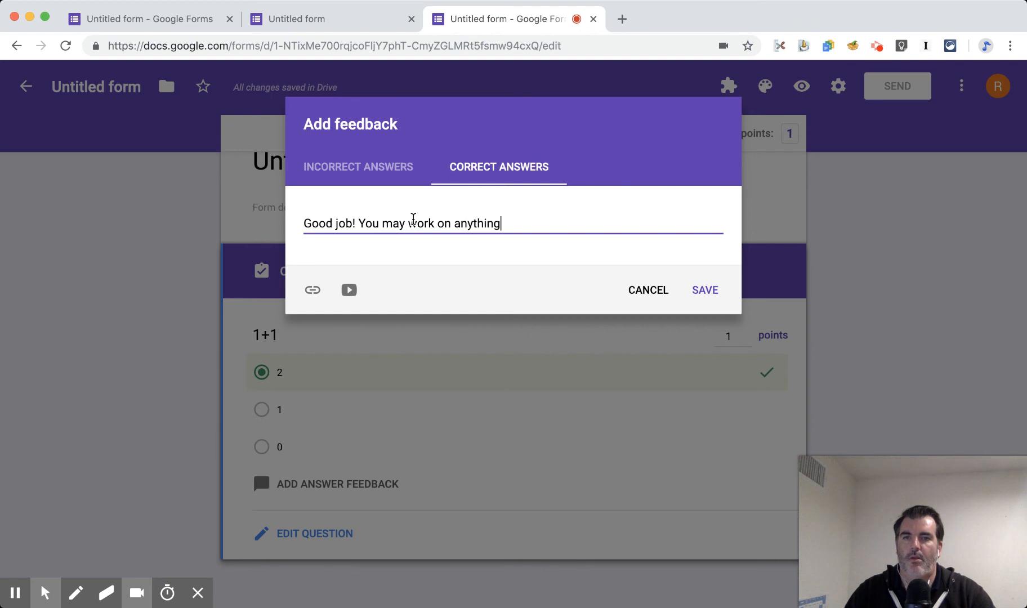
pyautogui.write(' you want in ALEKS.')
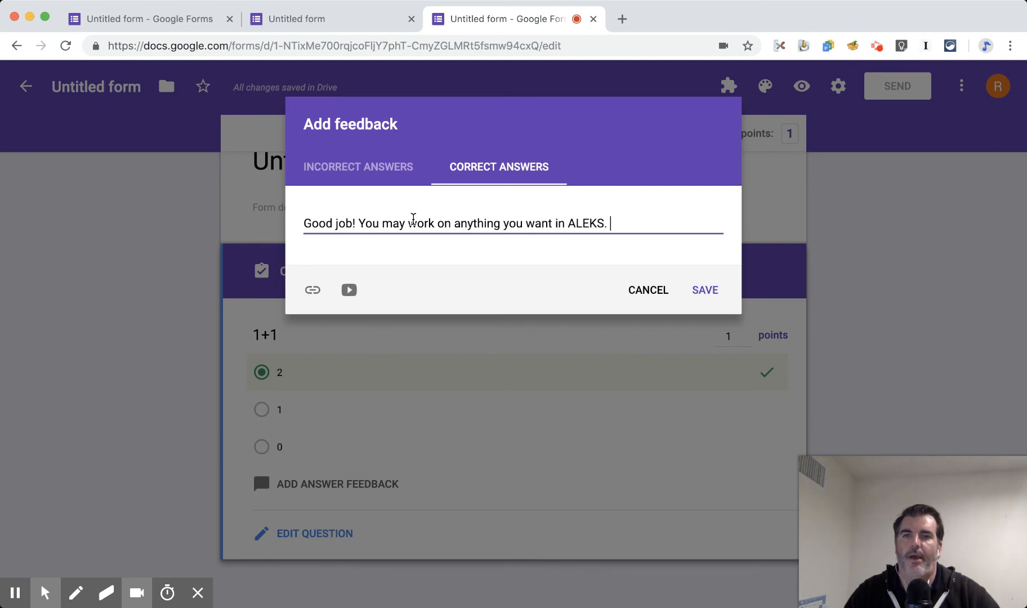
pyautogui.click(707, 297)
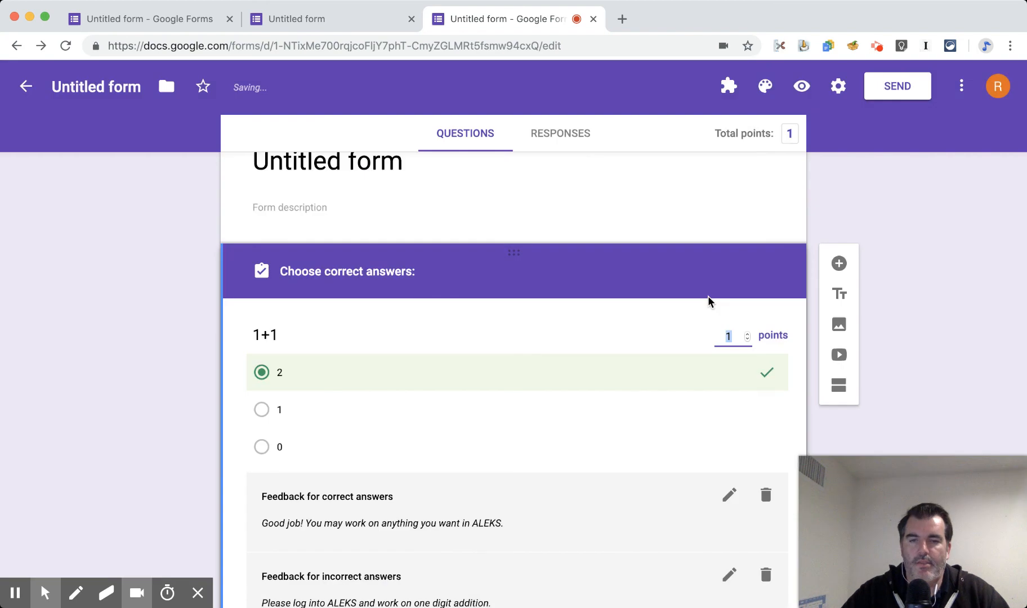
# Preview the new quiz and submit a test response with answer 2 for 1+1
pyautogui.scroll(-3, 459, 357)
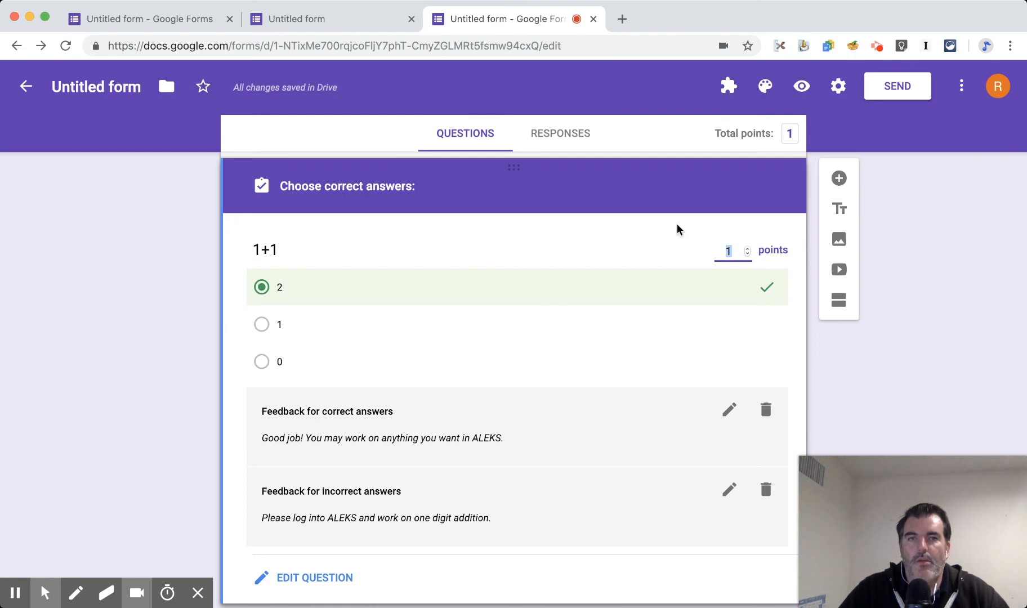
pyautogui.click(802, 85)
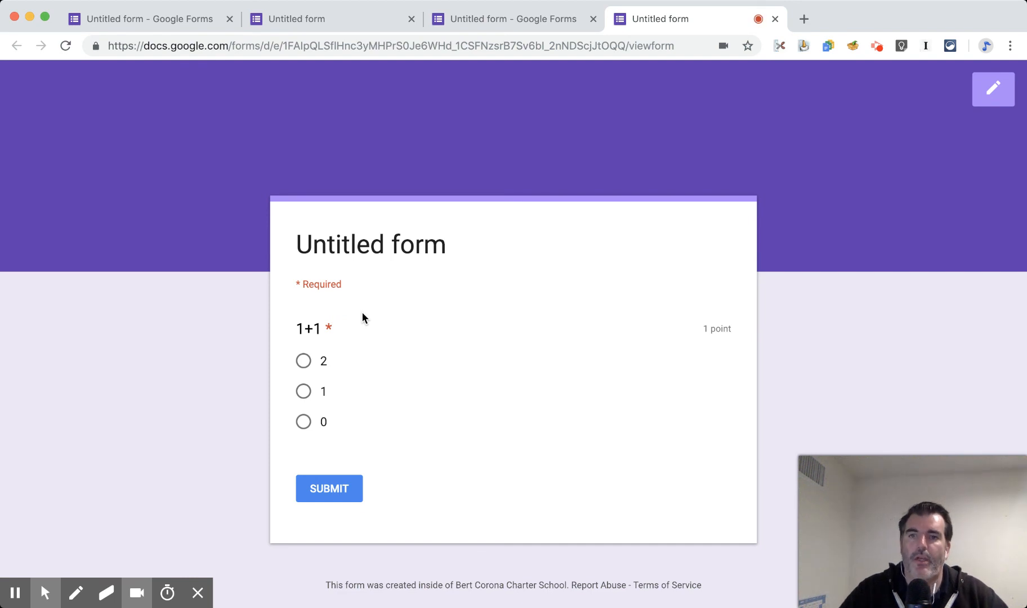
pyautogui.click(304, 363)
pyautogui.click(356, 494)
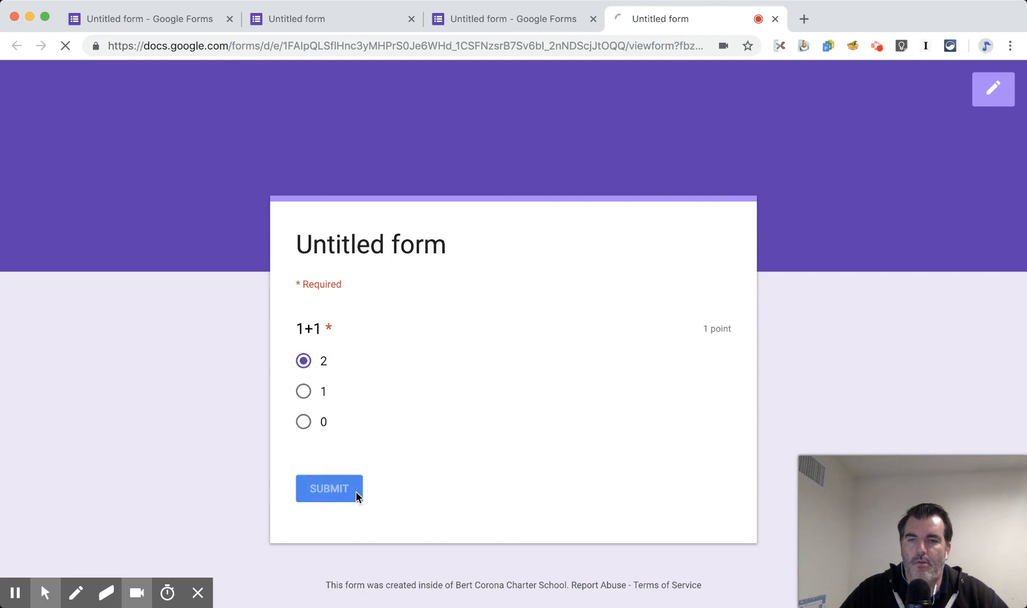